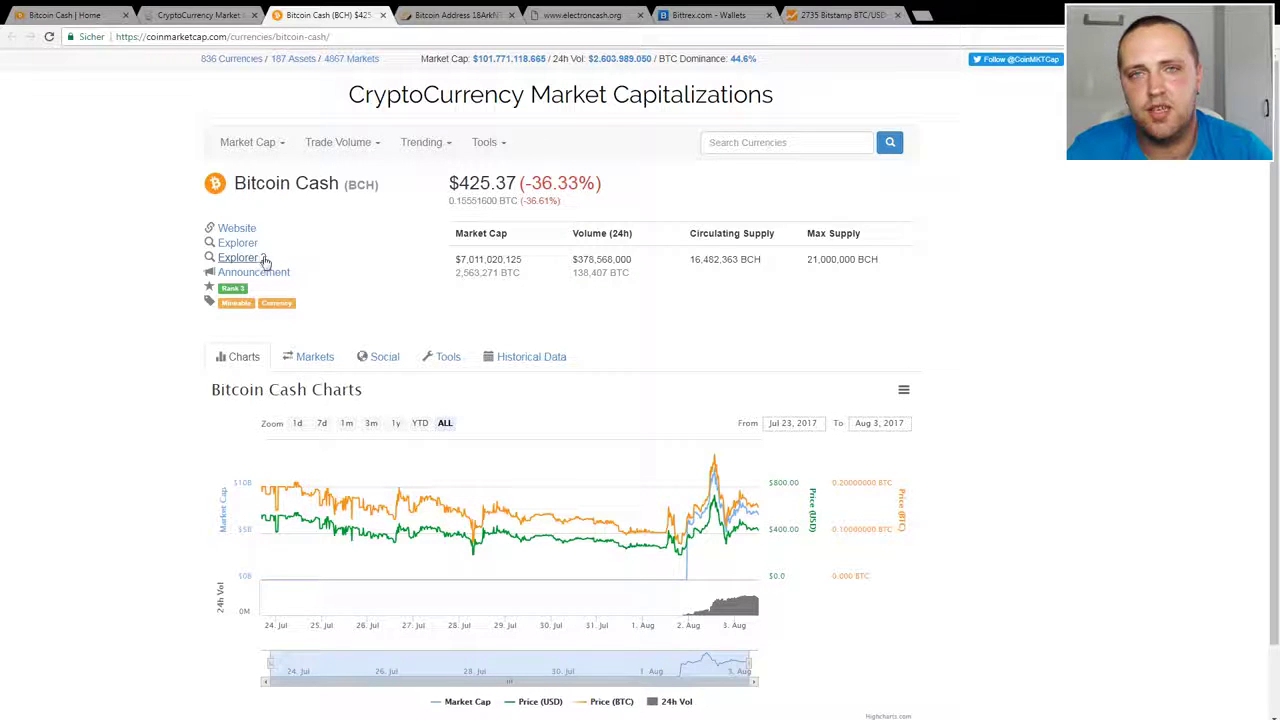
# Review the Bitcoin address's balance and transactions in the Blockdozer explorer, briefly highlighting the address.
pyautogui.click(458, 16)
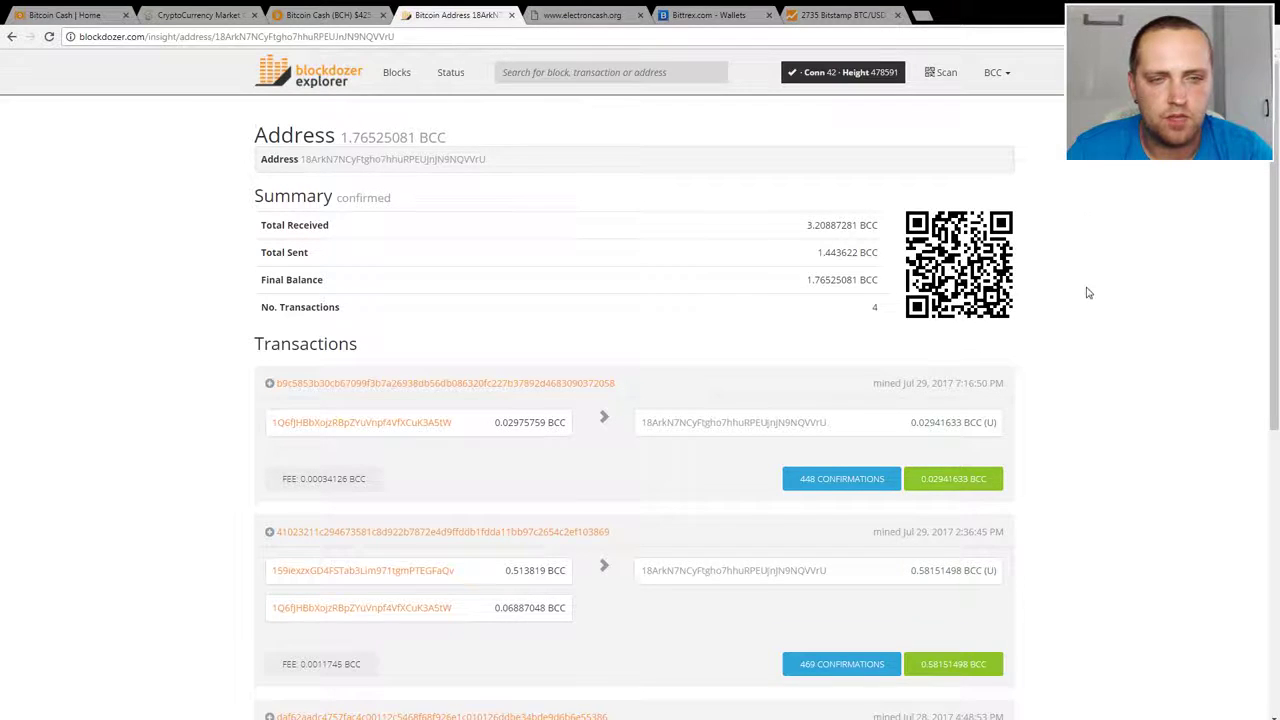
pyautogui.scroll(-3, 1088, 293)
pyautogui.scroll(3, 1084, 293)
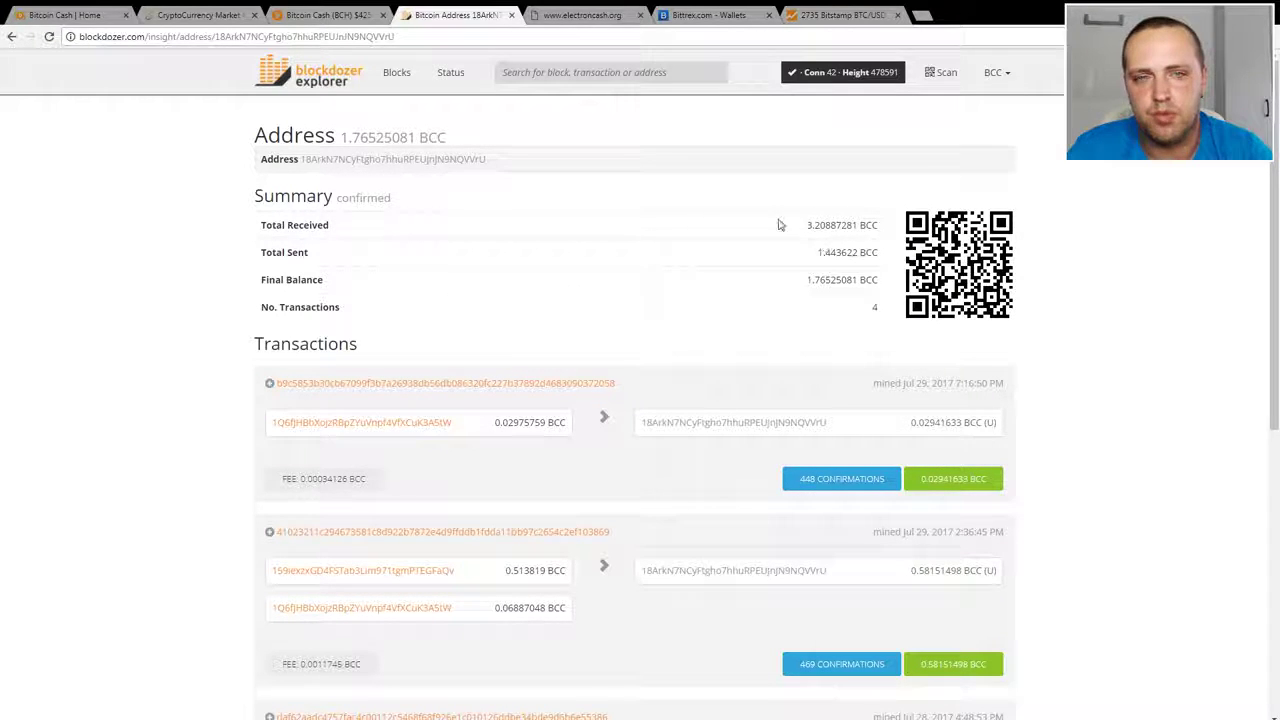
pyautogui.click(546, 72)
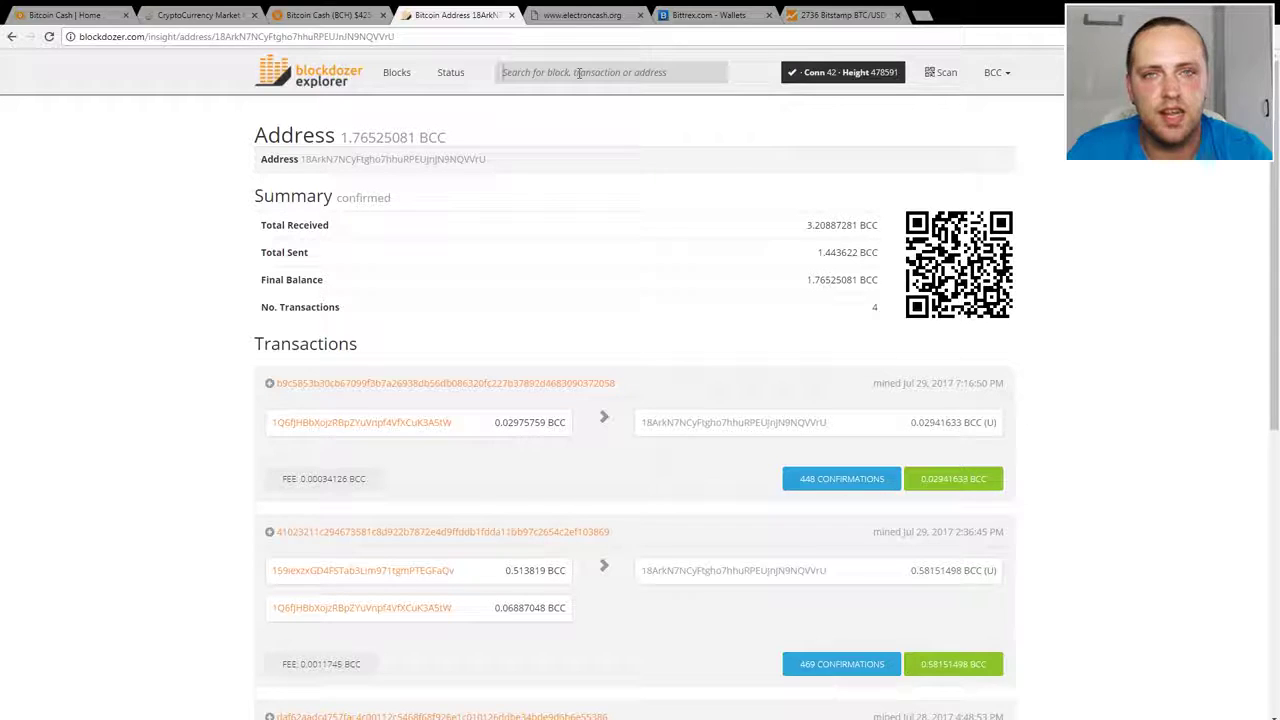
pyautogui.moveTo(487, 159); pyautogui.dragTo(302, 162)
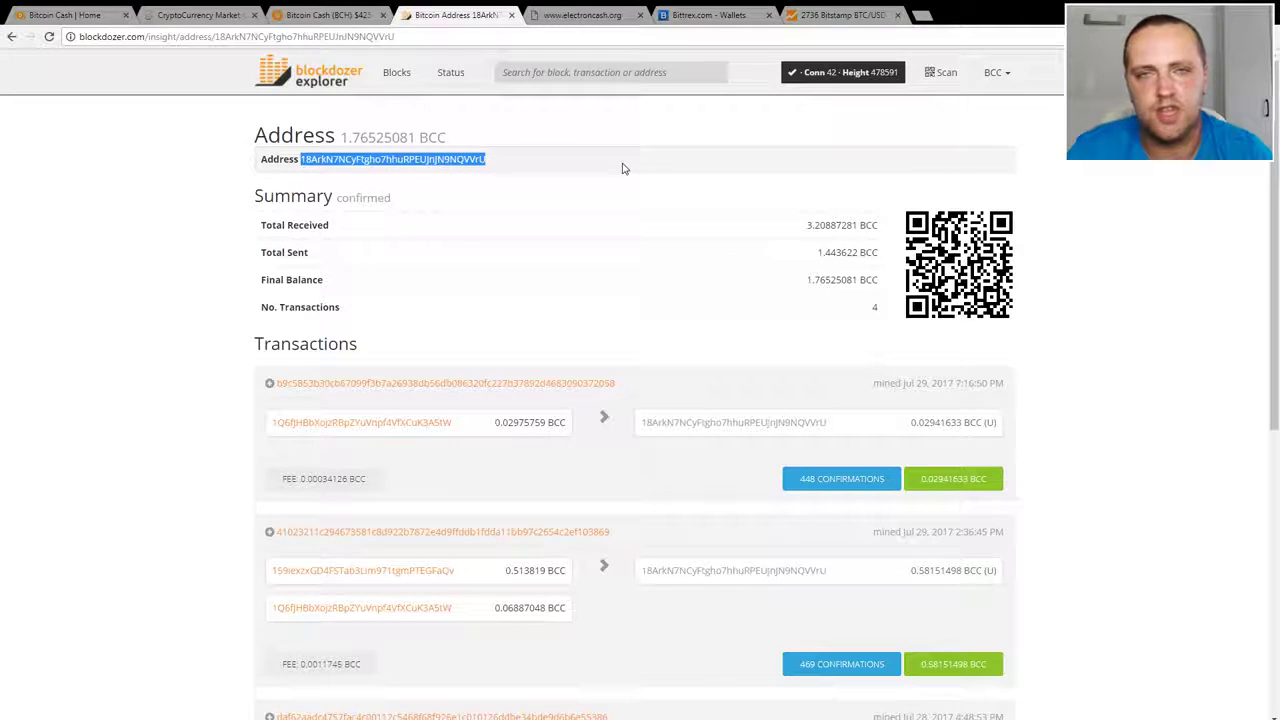
pyautogui.click(699, 164)
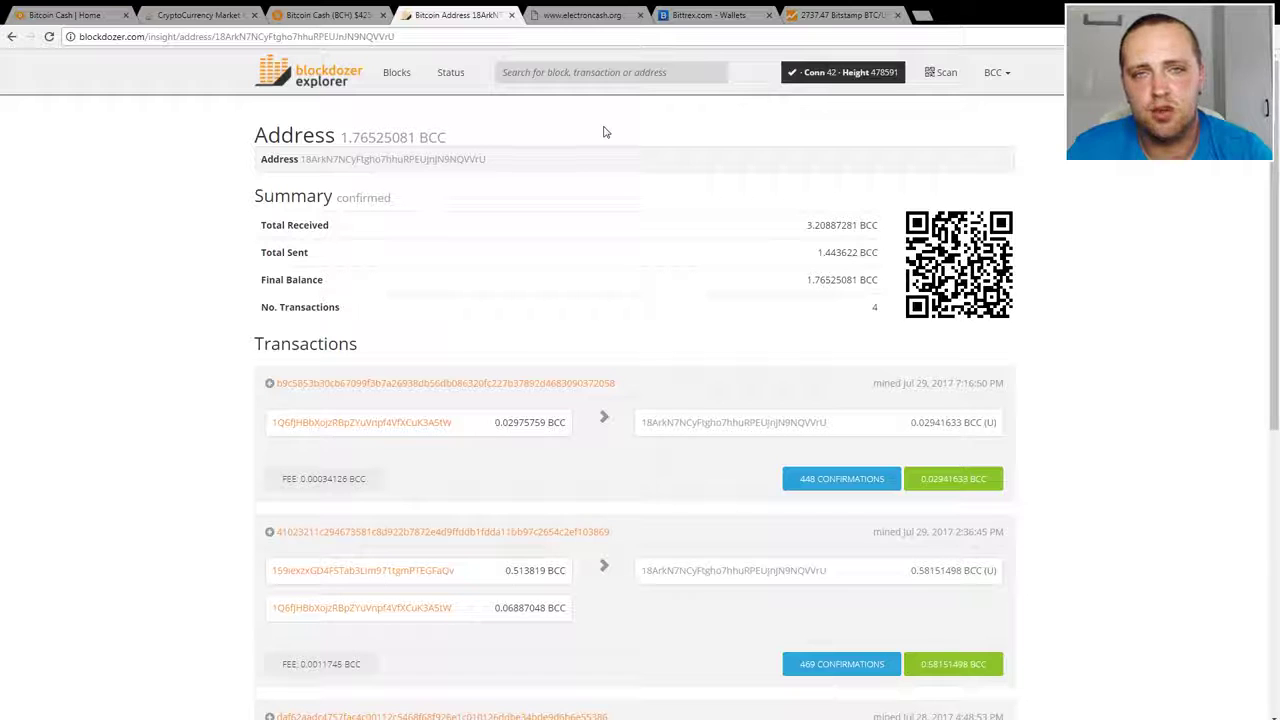
# Read the Electron Cash website's usage warning and wallet description, continuing down to the downloads for each operating system.
pyautogui.click(583, 16)
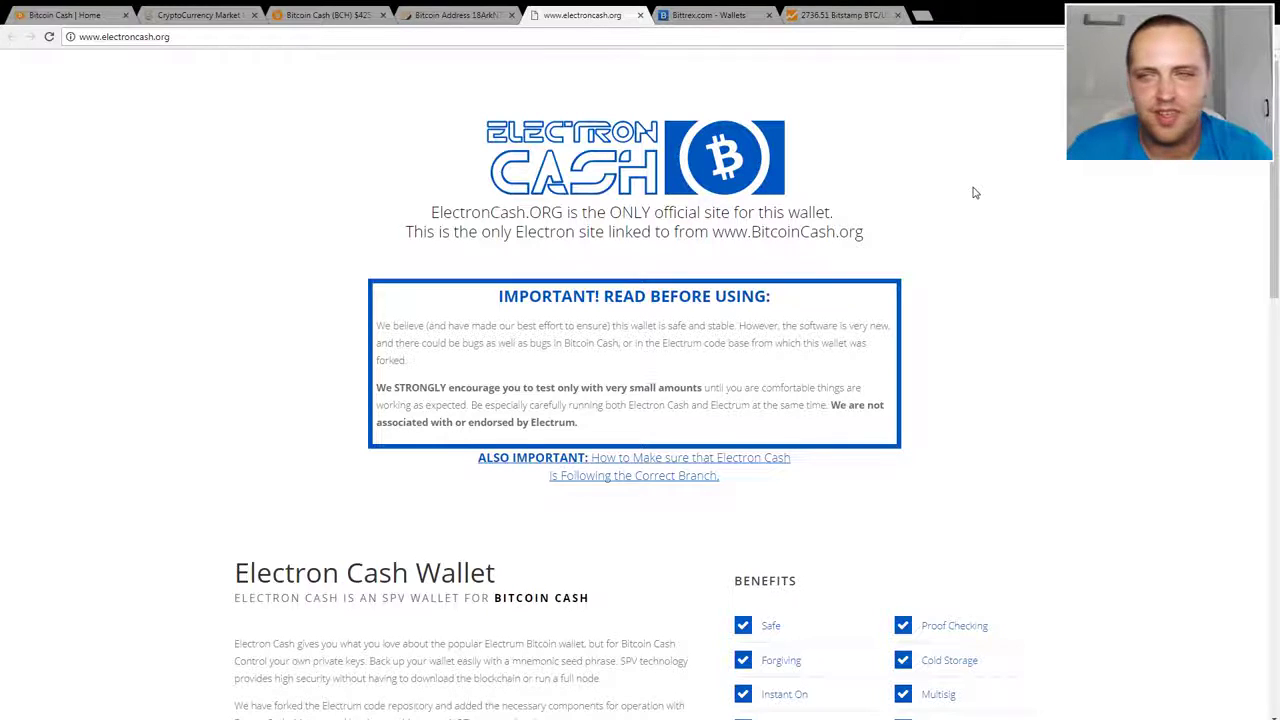
pyautogui.scroll(-2, 976, 195)
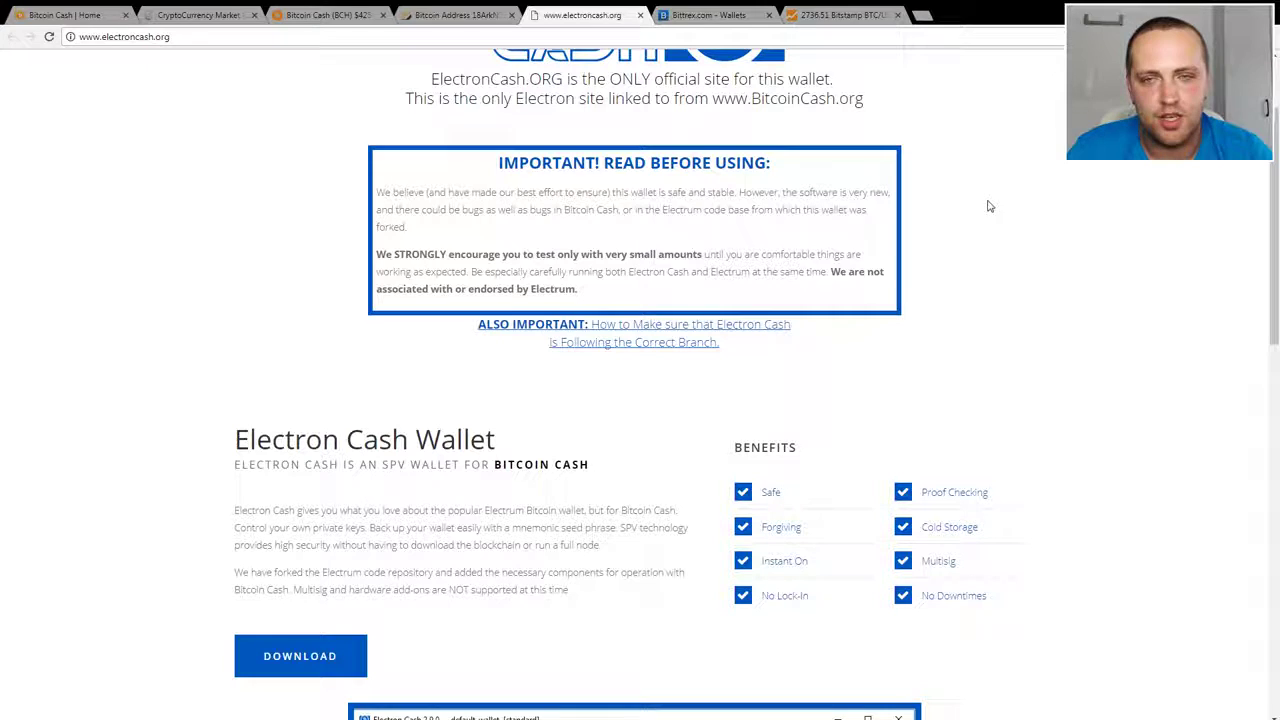
pyautogui.scroll(2, 919, 216)
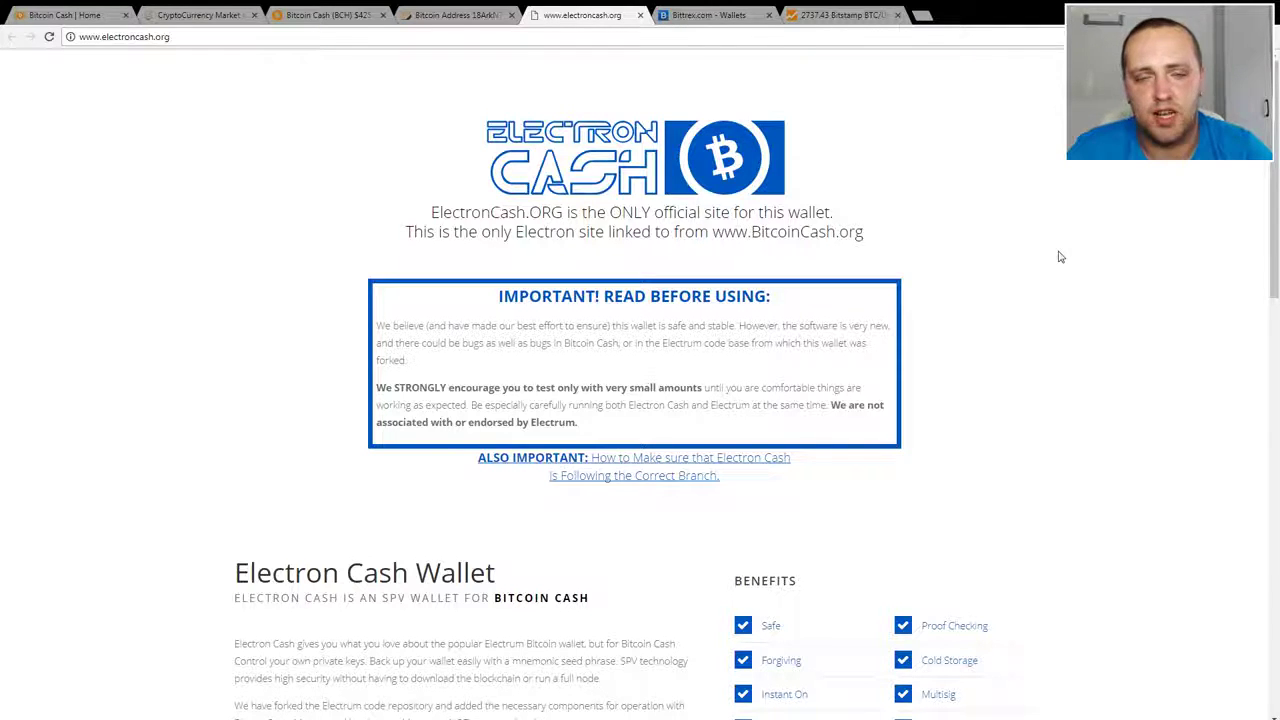
pyautogui.scroll(-6, 1060, 257)
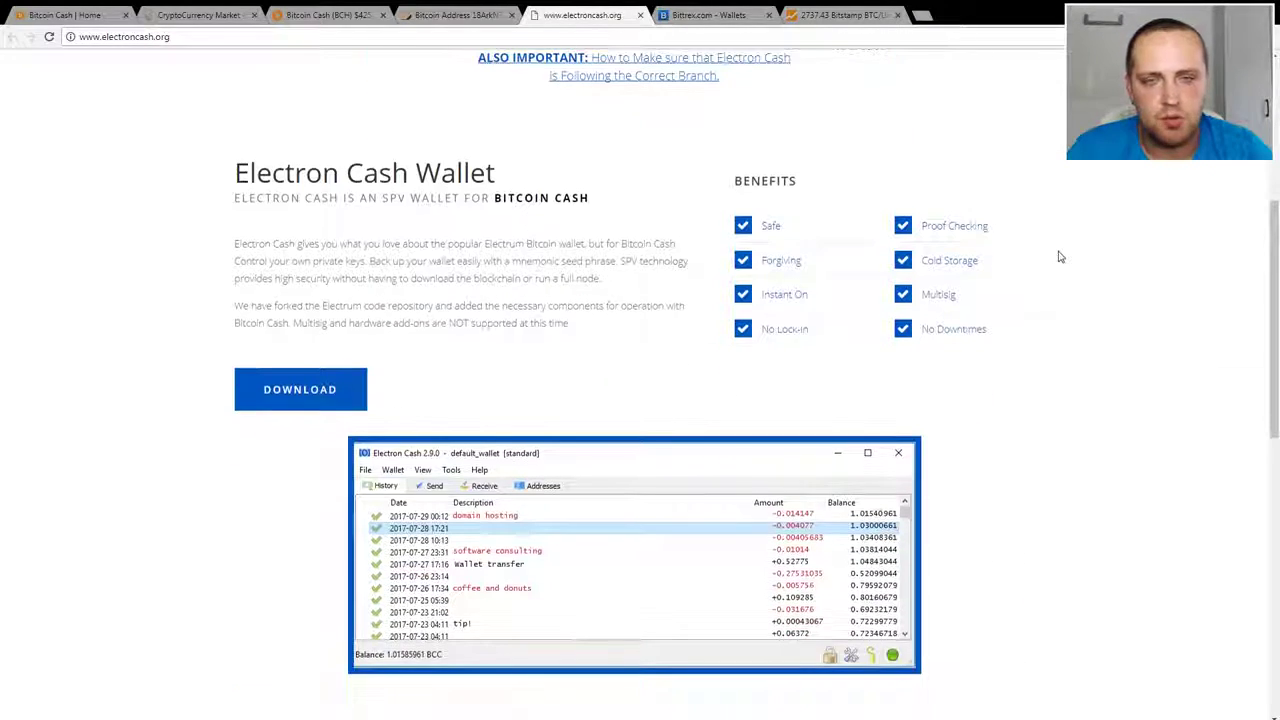
pyautogui.scroll(-4, 1068, 262)
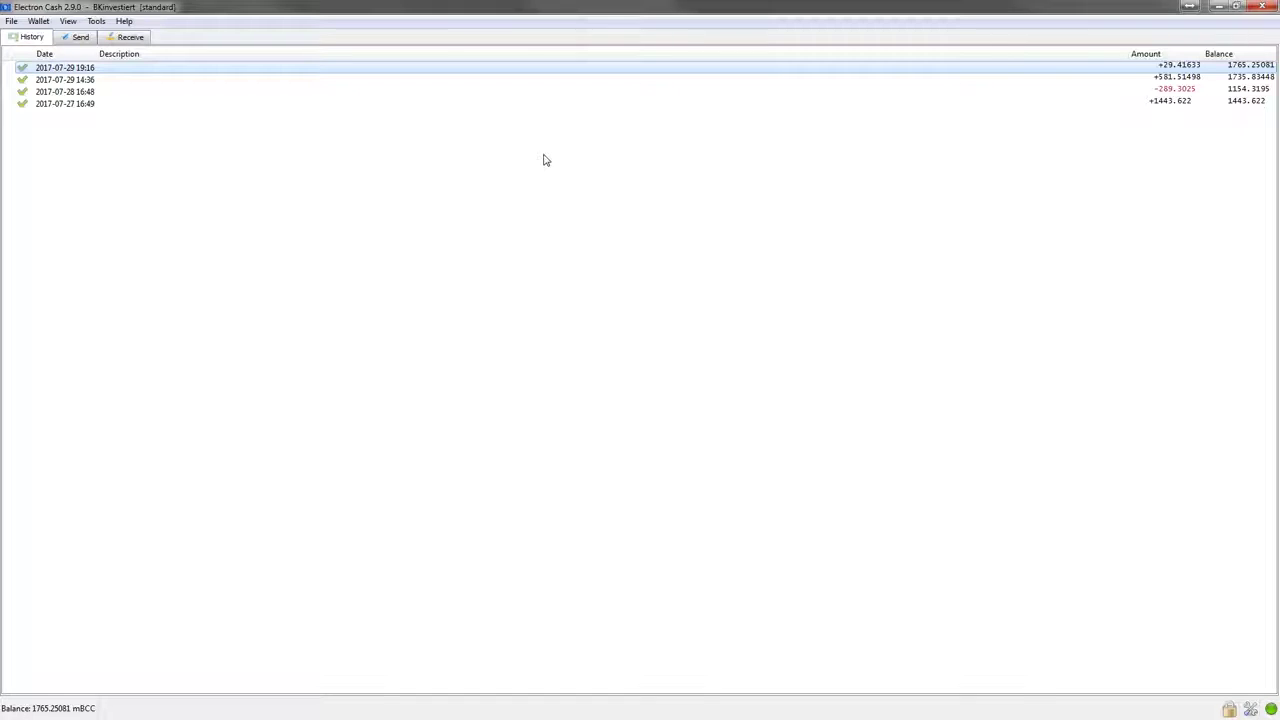
# Switch to the Electron Cash wallet and set its interface language to German in the preferences.
pyautogui.click(1245, 68)
pyautogui.click(98, 23)
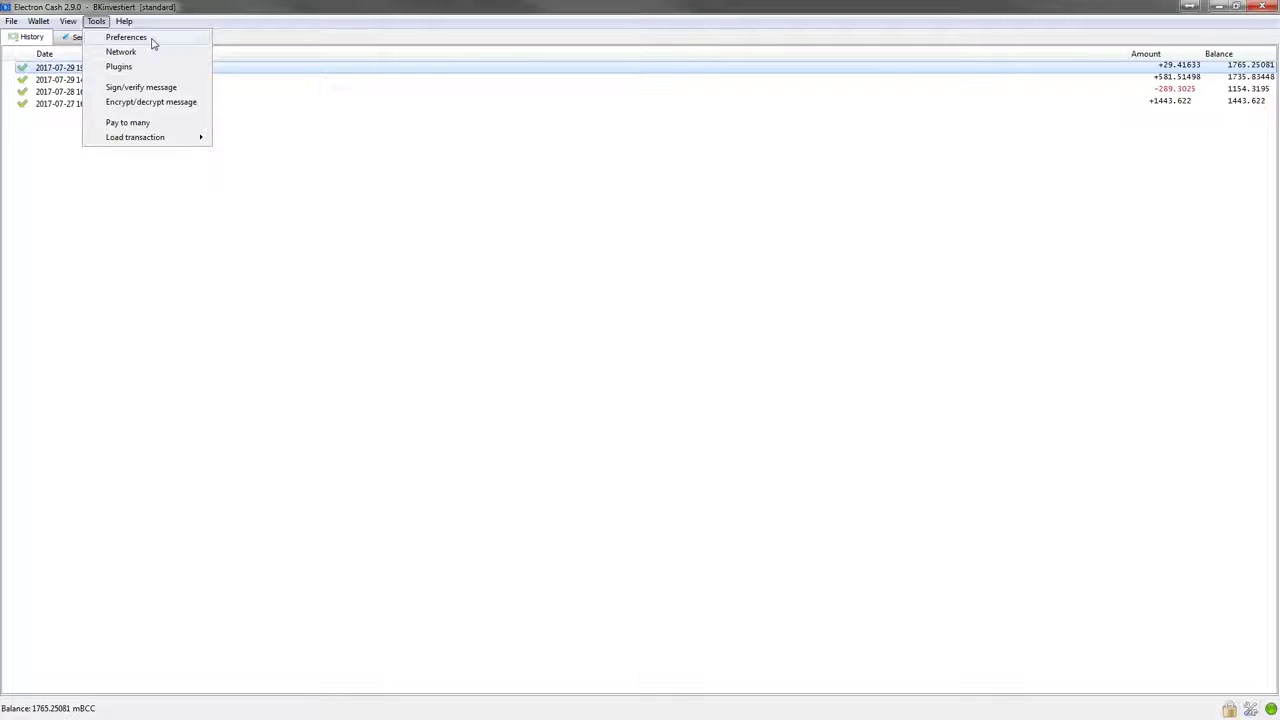
pyautogui.click(124, 39)
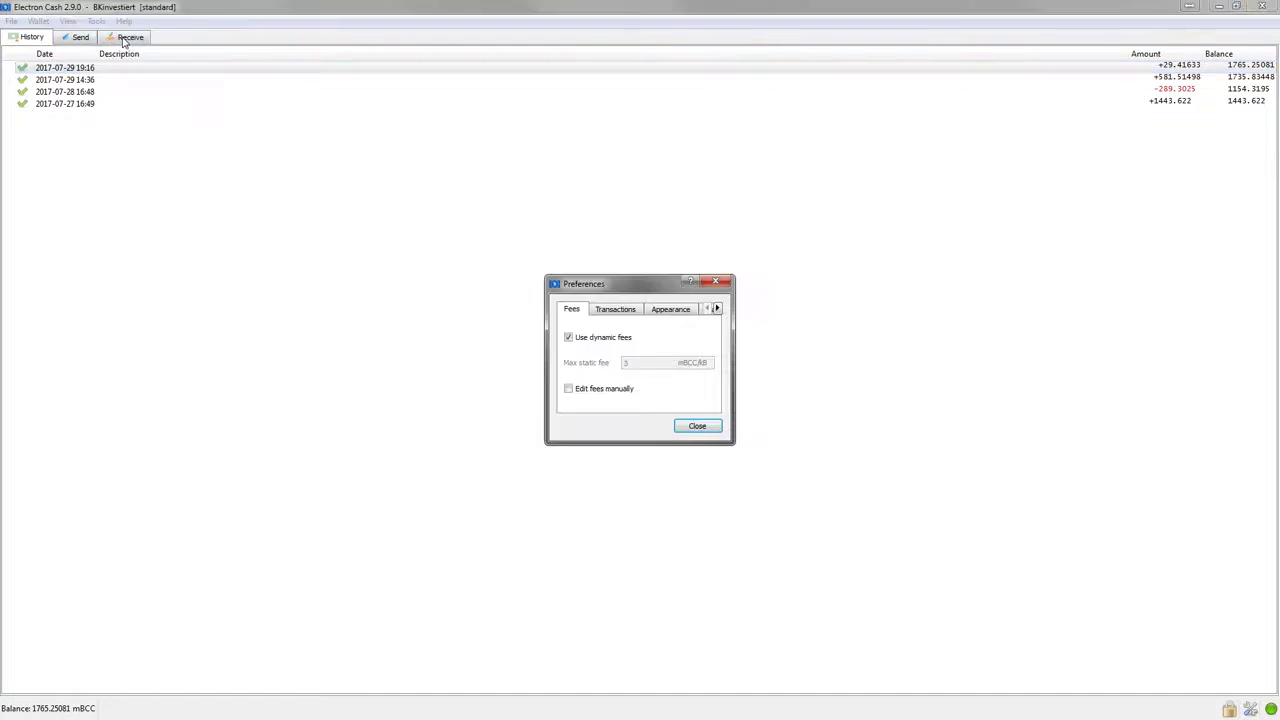
pyautogui.moveTo(615, 290); pyautogui.dragTo(587, 180)
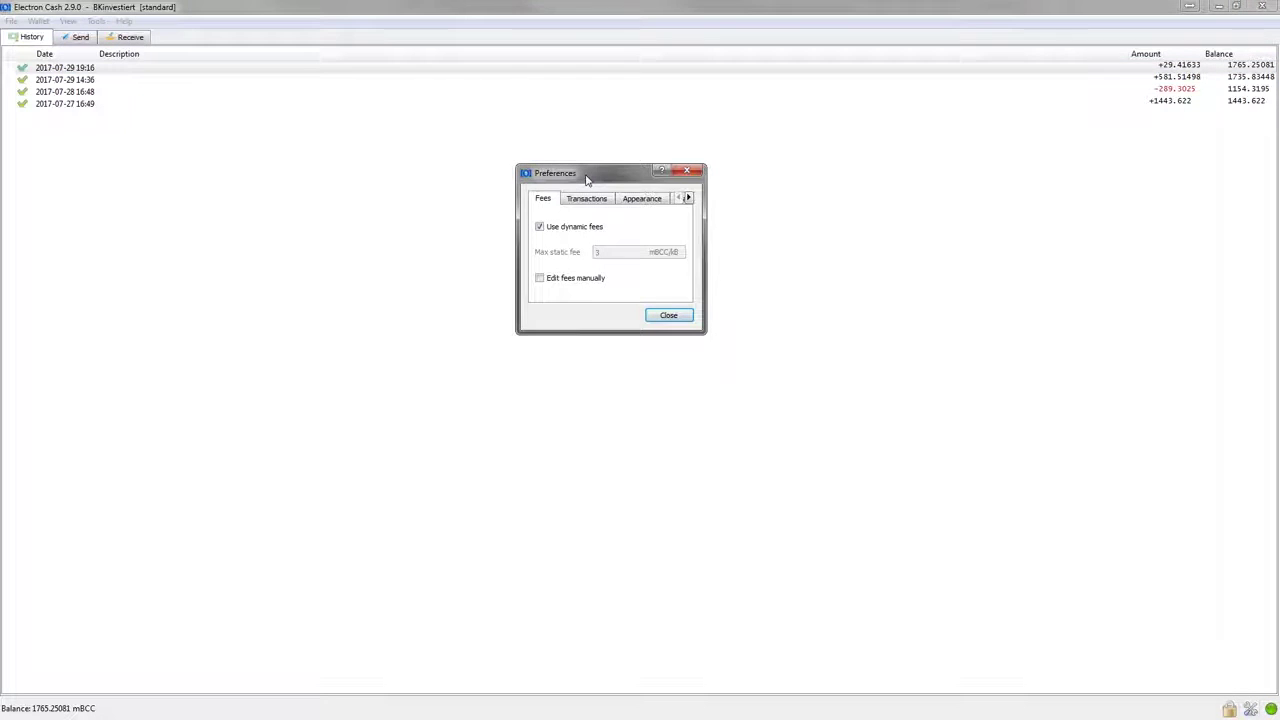
pyautogui.click(648, 203)
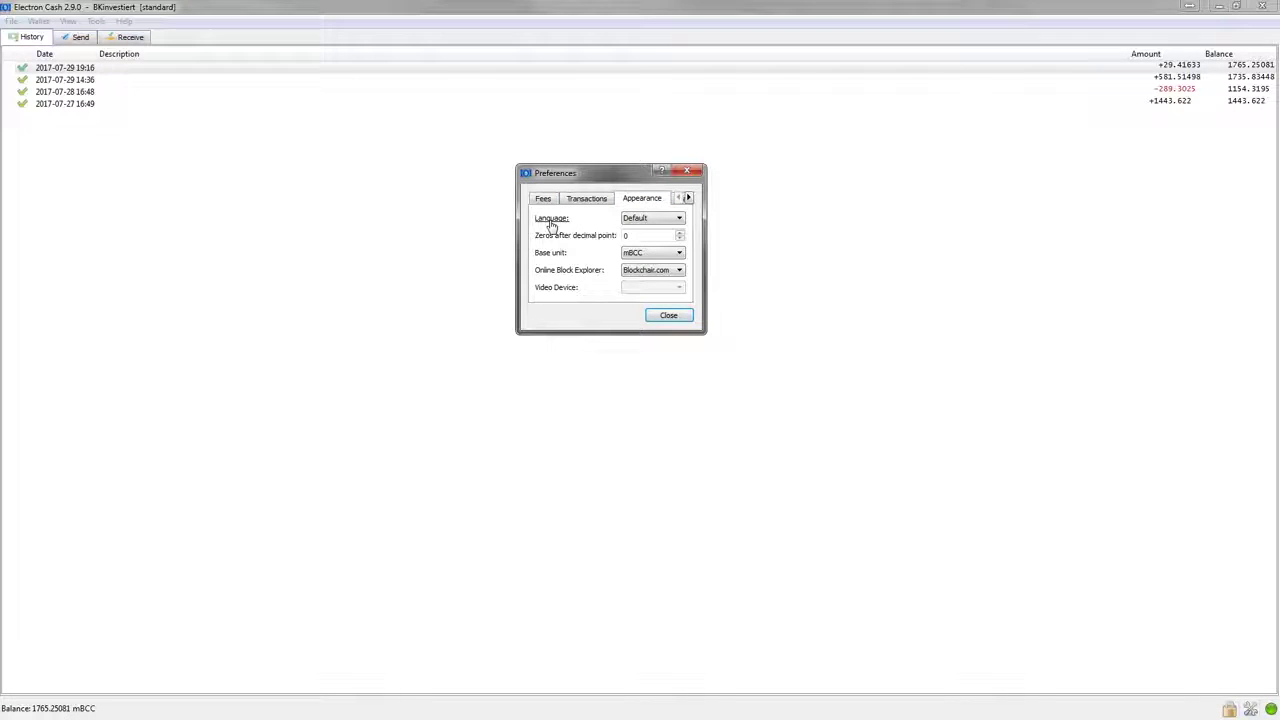
pyautogui.click(676, 219)
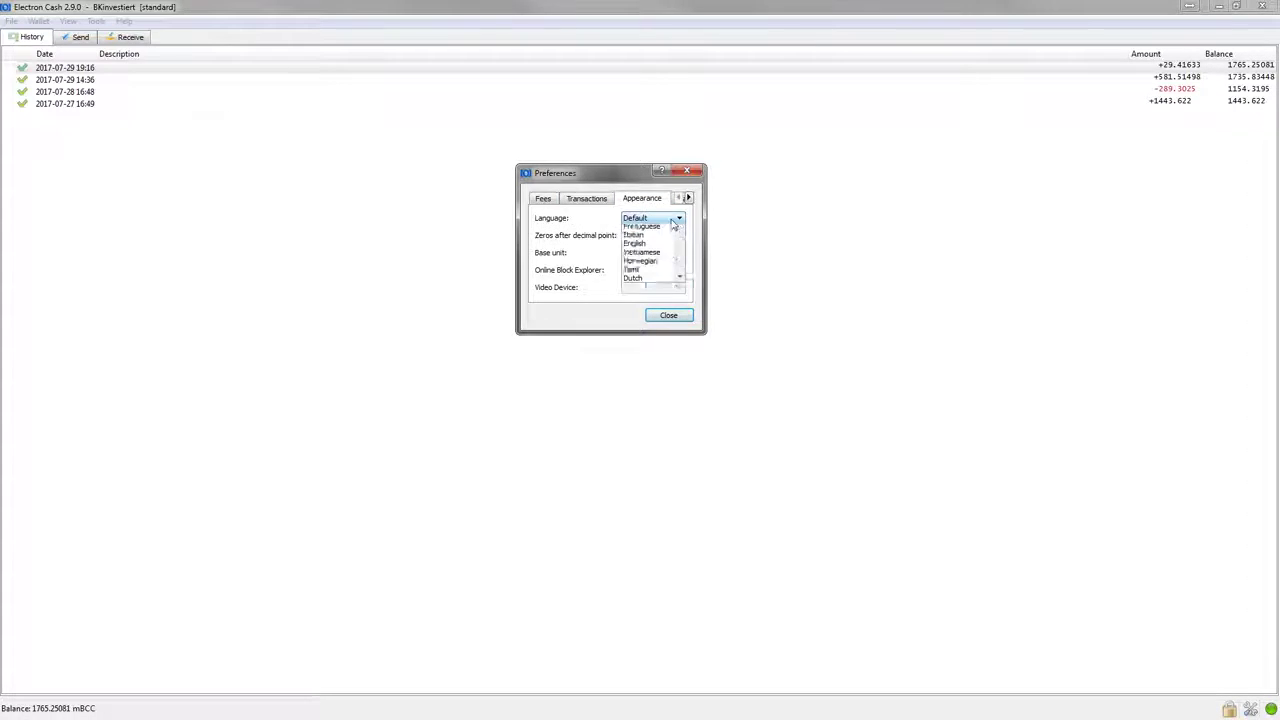
pyautogui.scroll(-5, 640, 280)
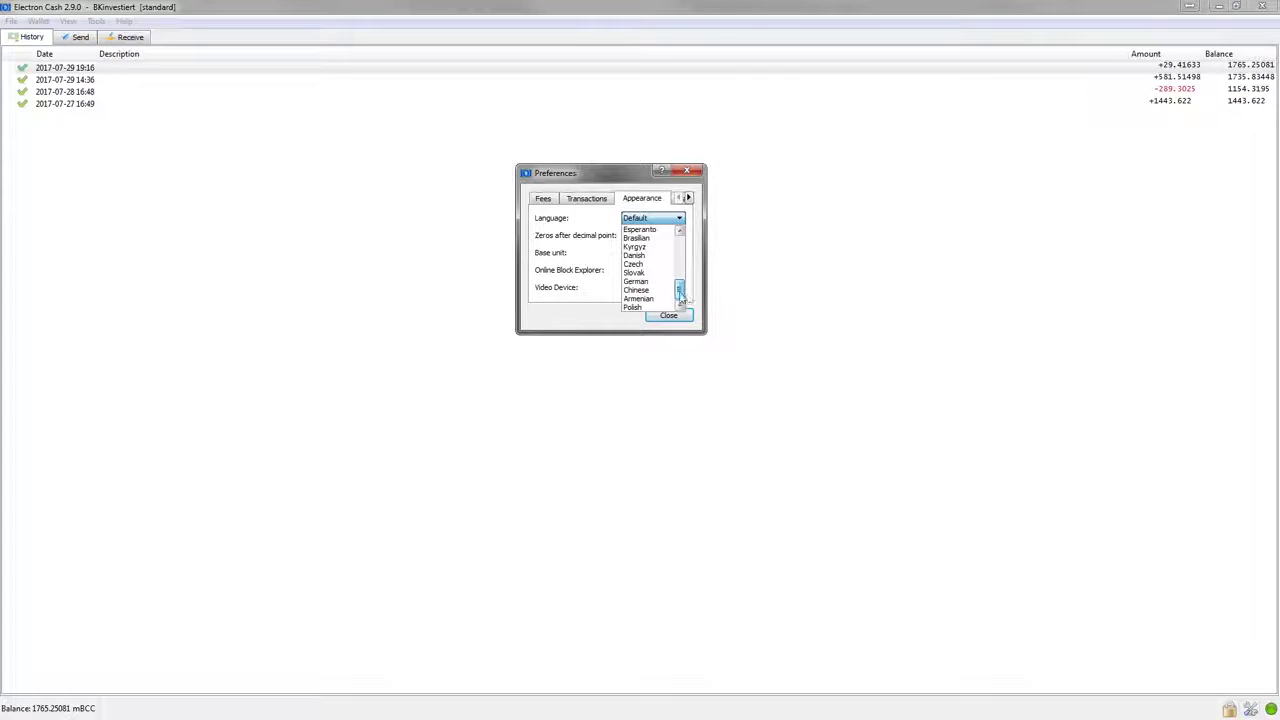
pyautogui.click(636, 282)
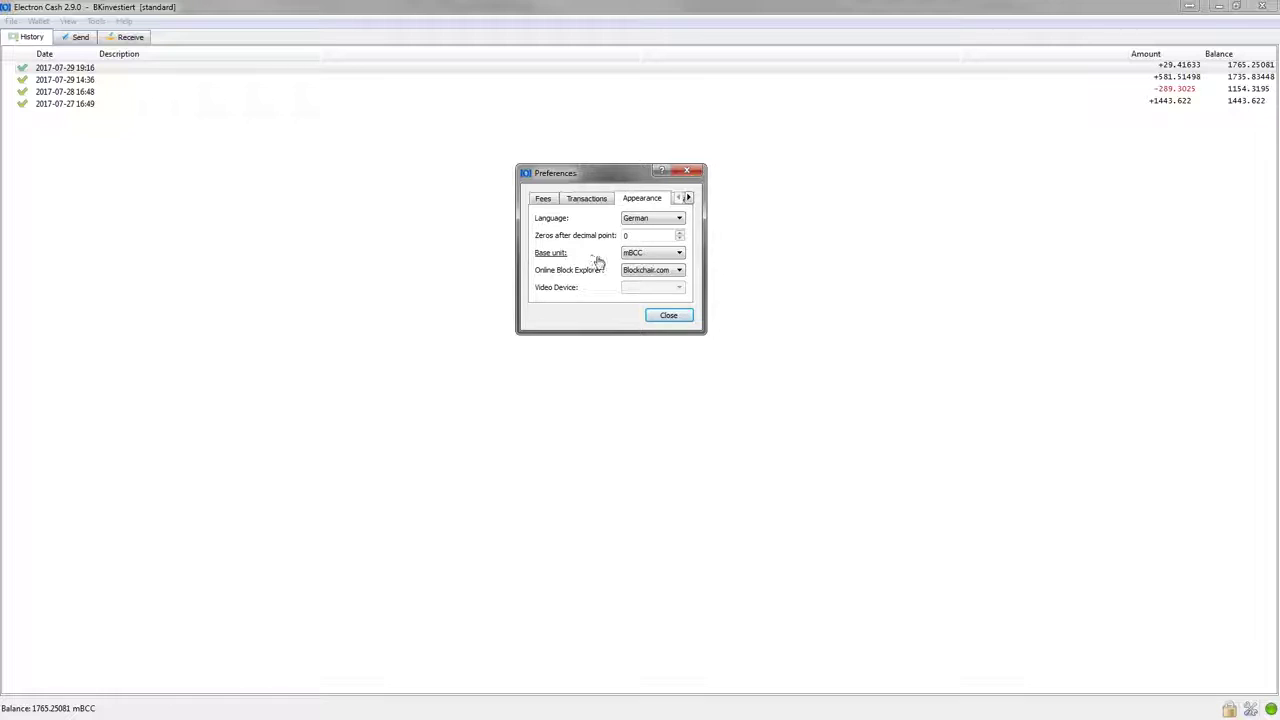
# Set the base unit to BCC, save the preferences and restart Electron Cash.
pyautogui.click(671, 258)
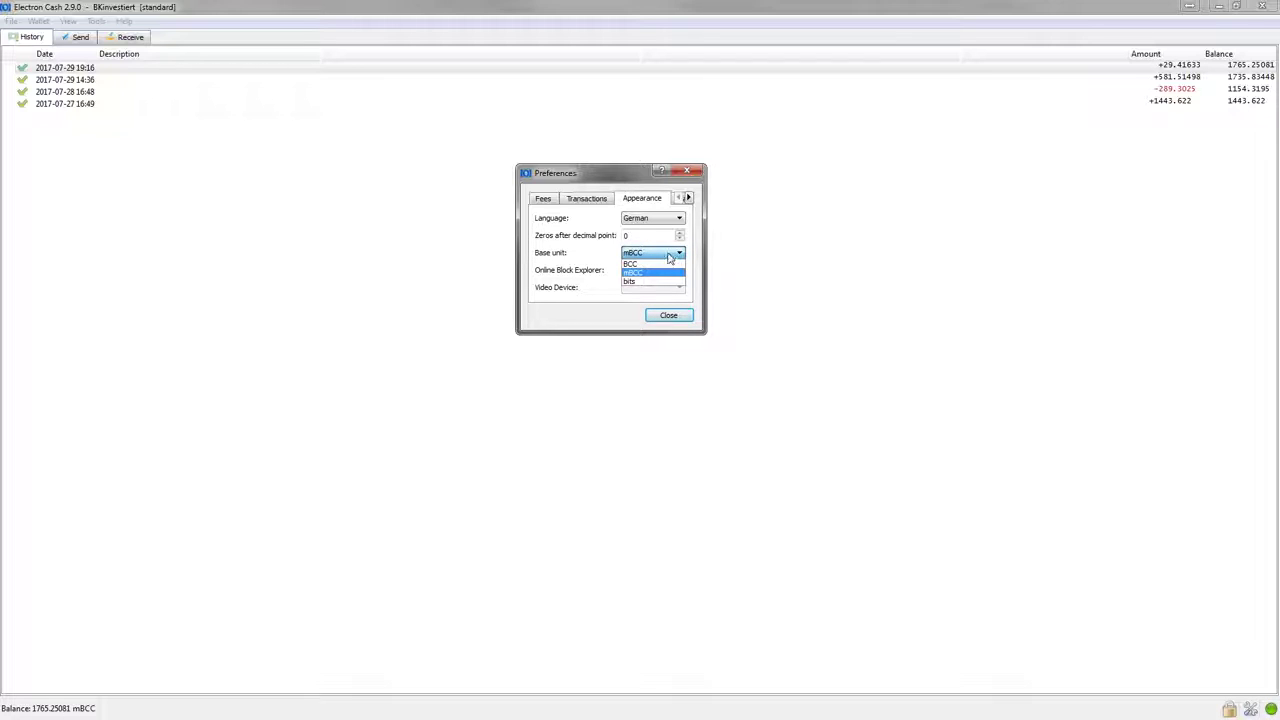
pyautogui.click(645, 263)
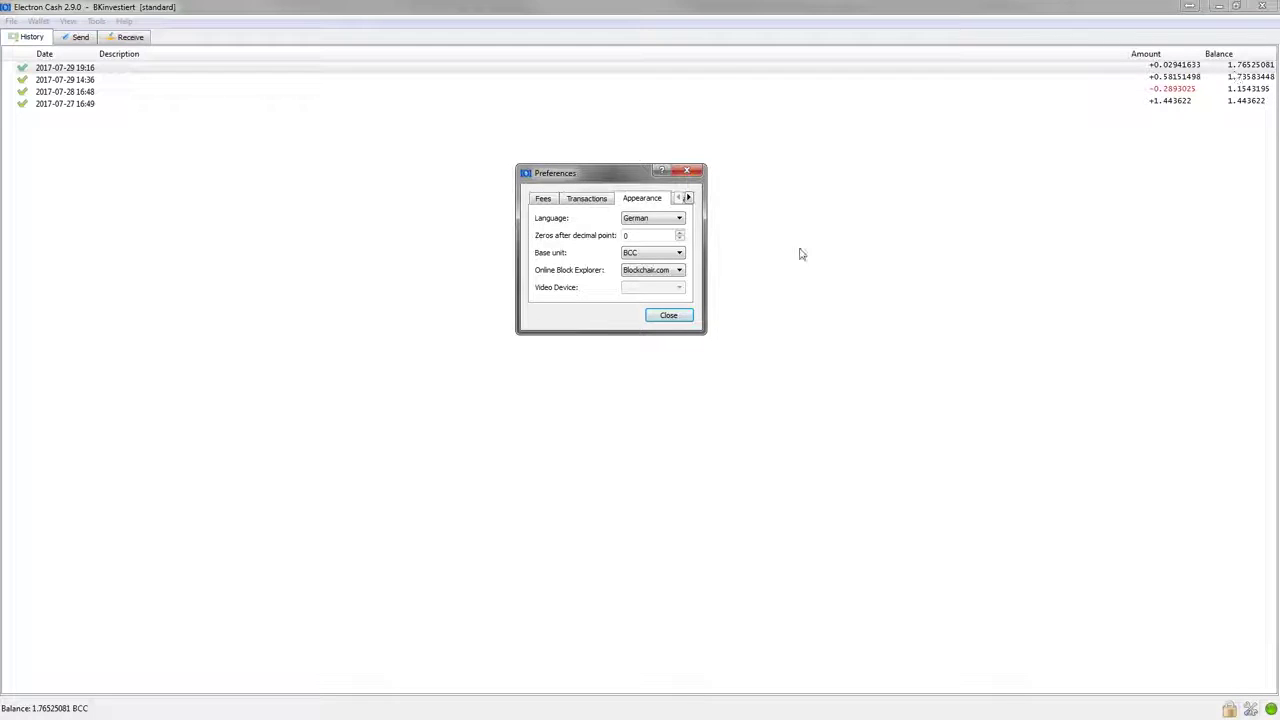
pyautogui.click(667, 316)
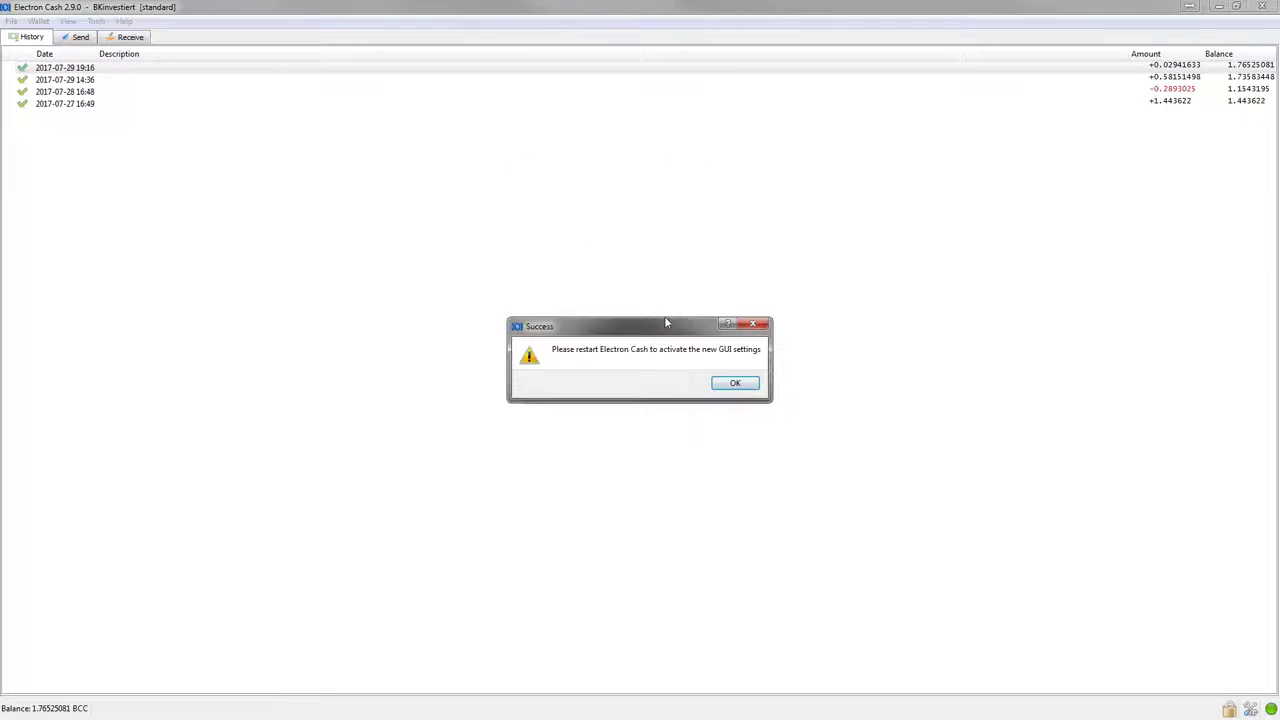
pyautogui.click(735, 384)
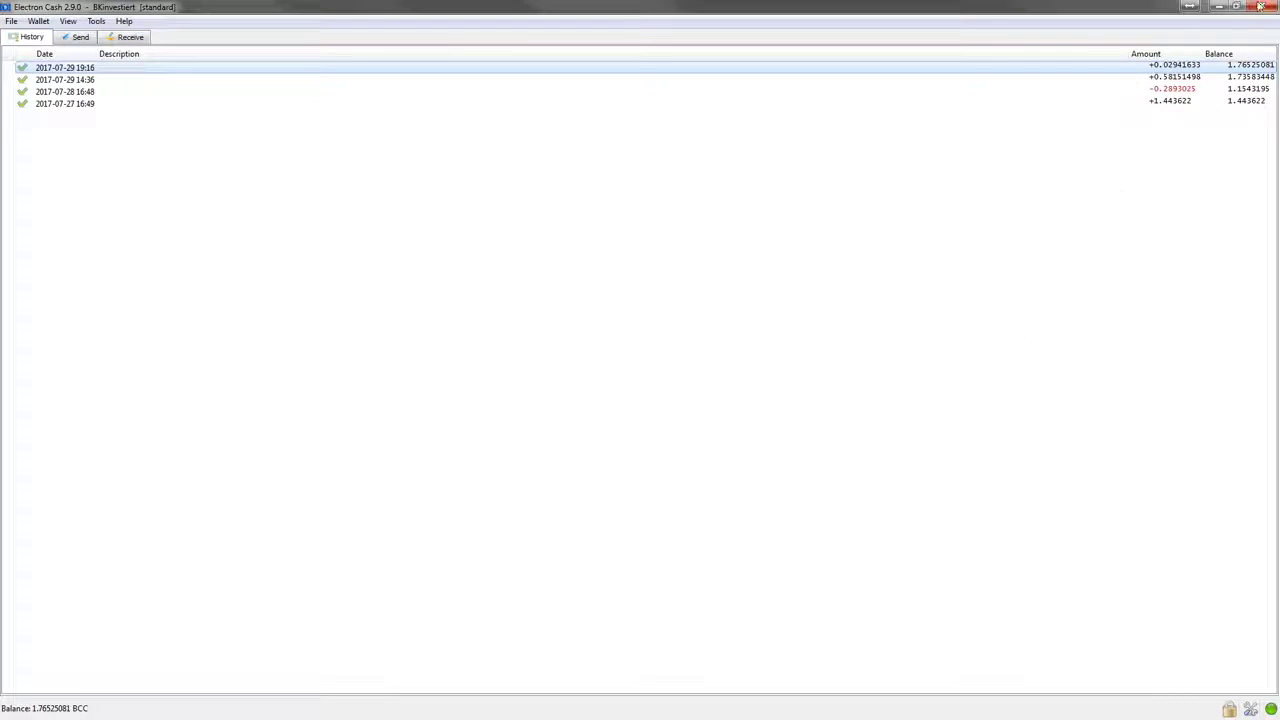
pyautogui.click(1260, 6)
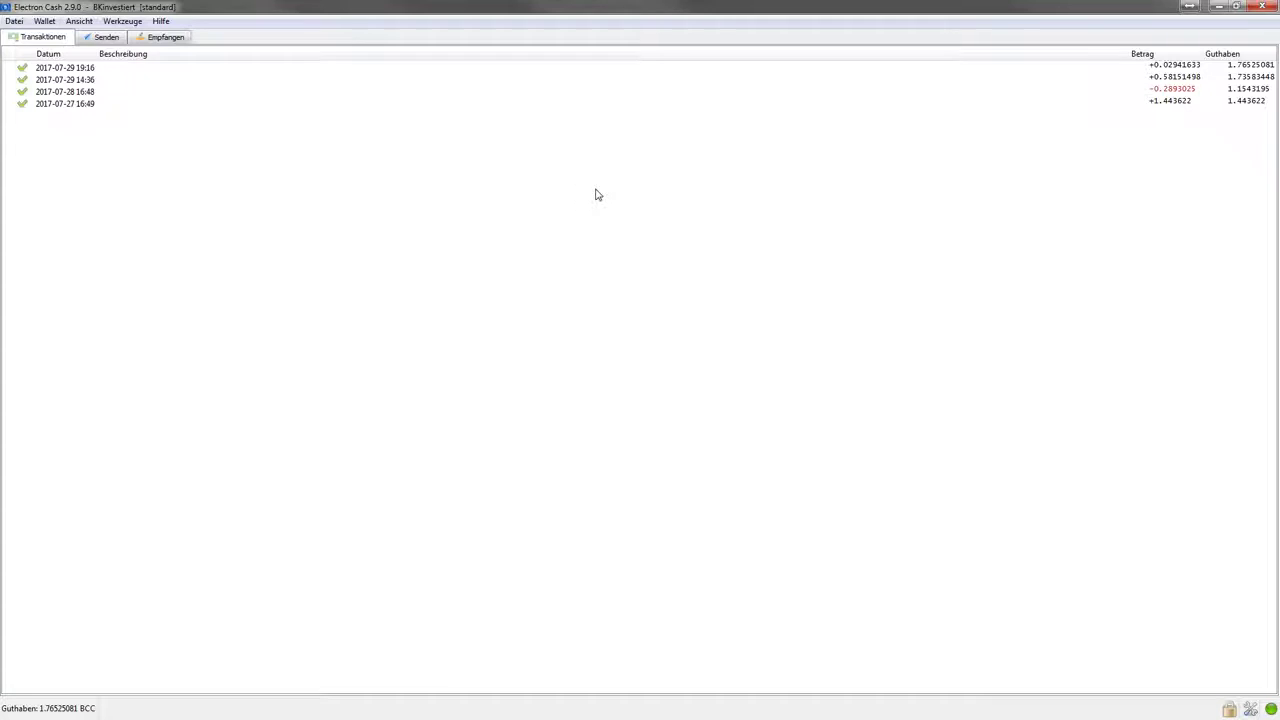
# Start creating a new wallet named BK-Test.
pyautogui.click(14, 22)
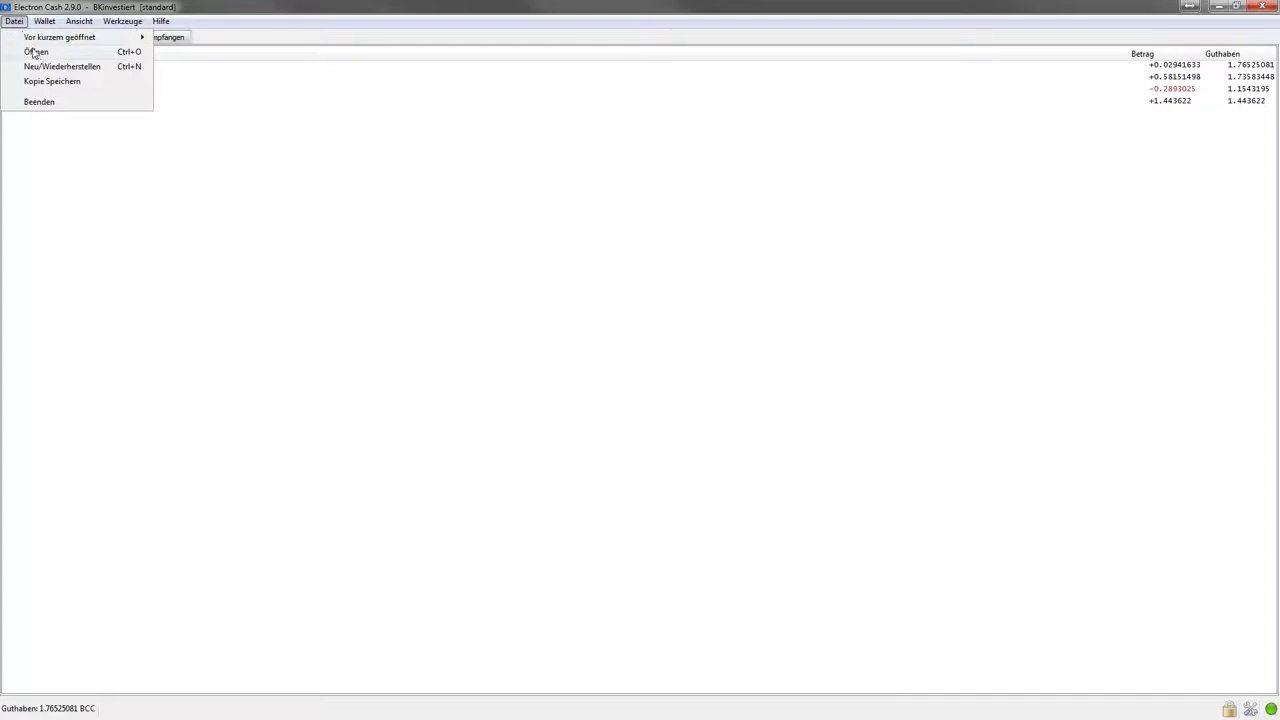
pyautogui.moveTo(46, 23)
pyautogui.click(40, 67)
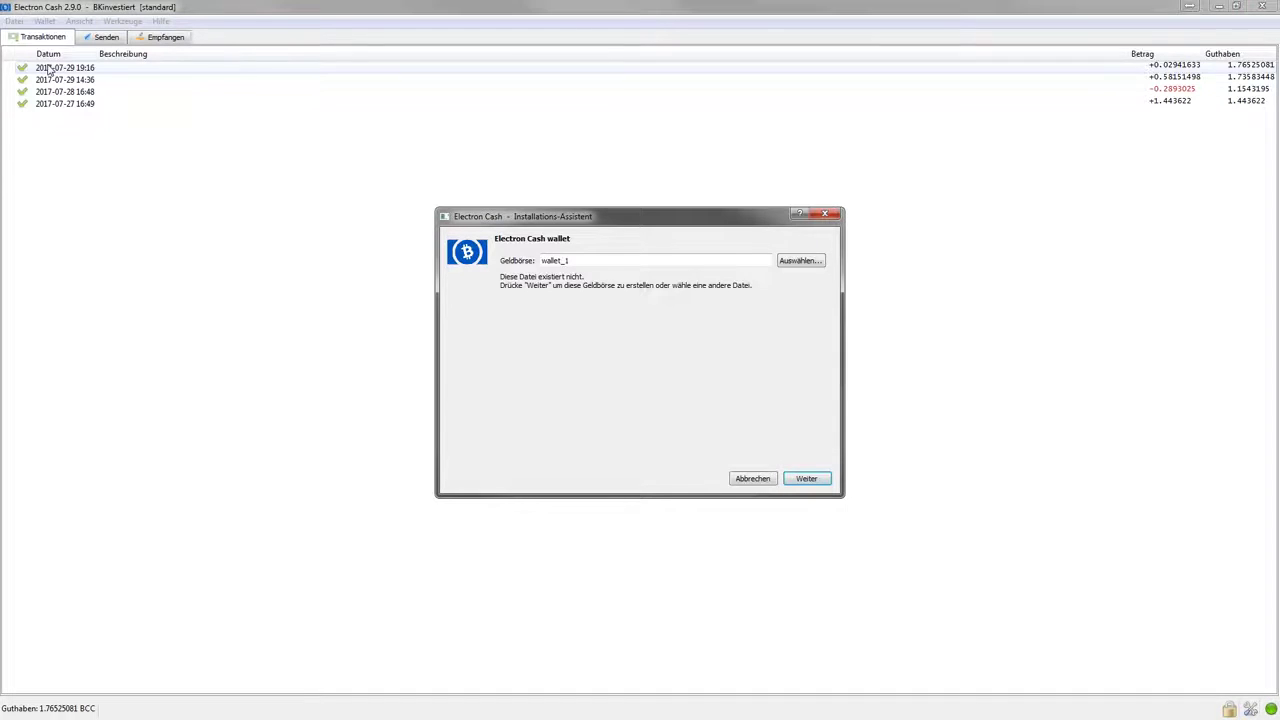
pyautogui.moveTo(567, 262); pyautogui.dragTo(545, 263)
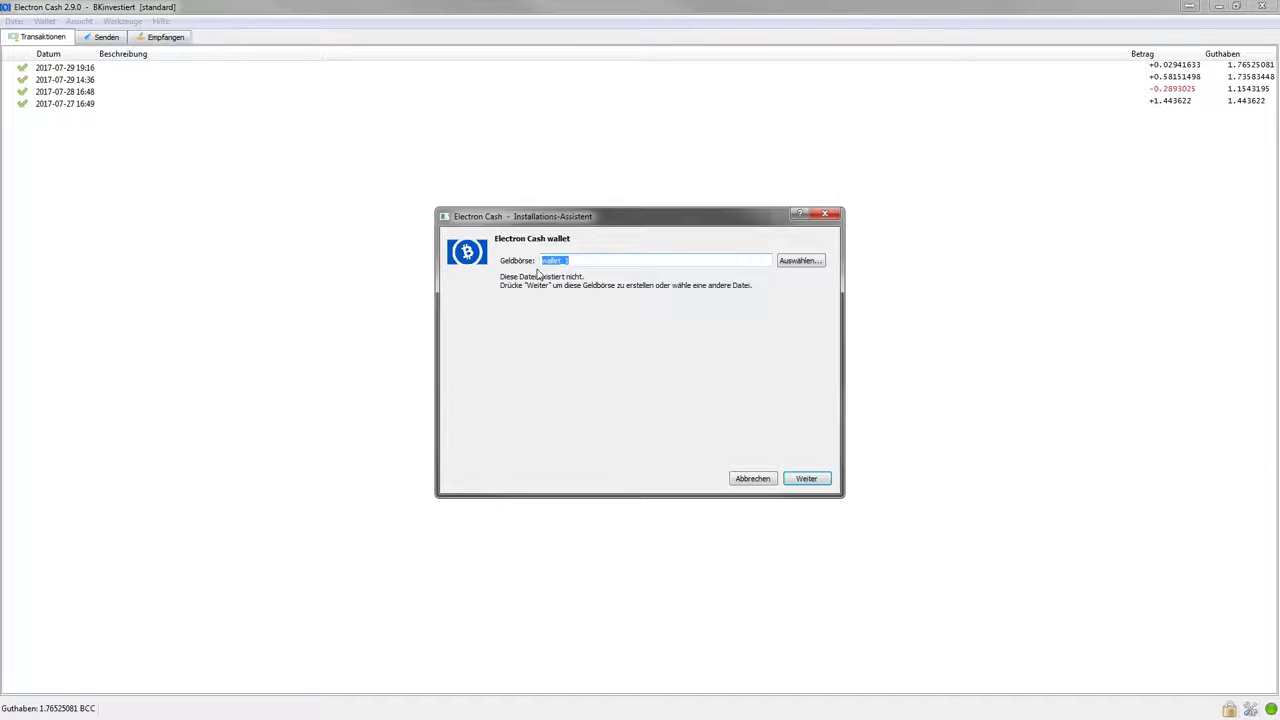
pyautogui.write('BK-Test')
pyautogui.click(806, 478)
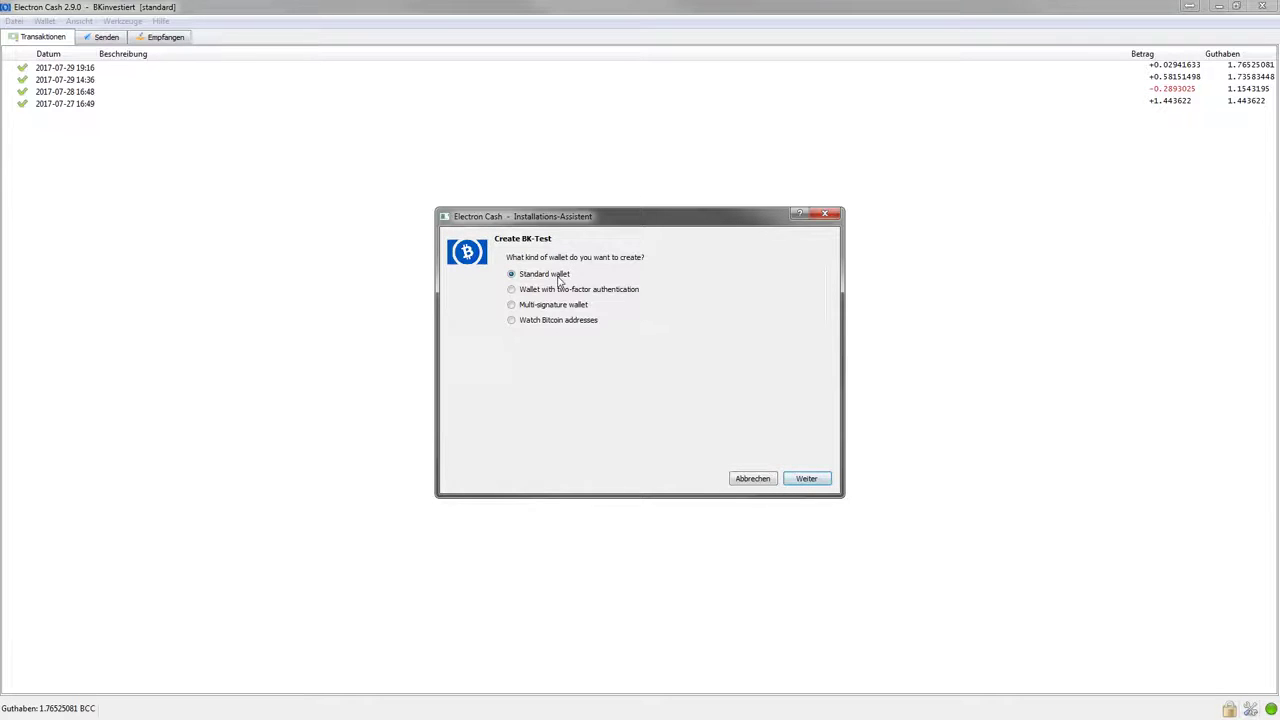
# Choose a standard wallet built from public or private keys, and leave the setup wizard without entering any keys.
pyautogui.click(806, 477)
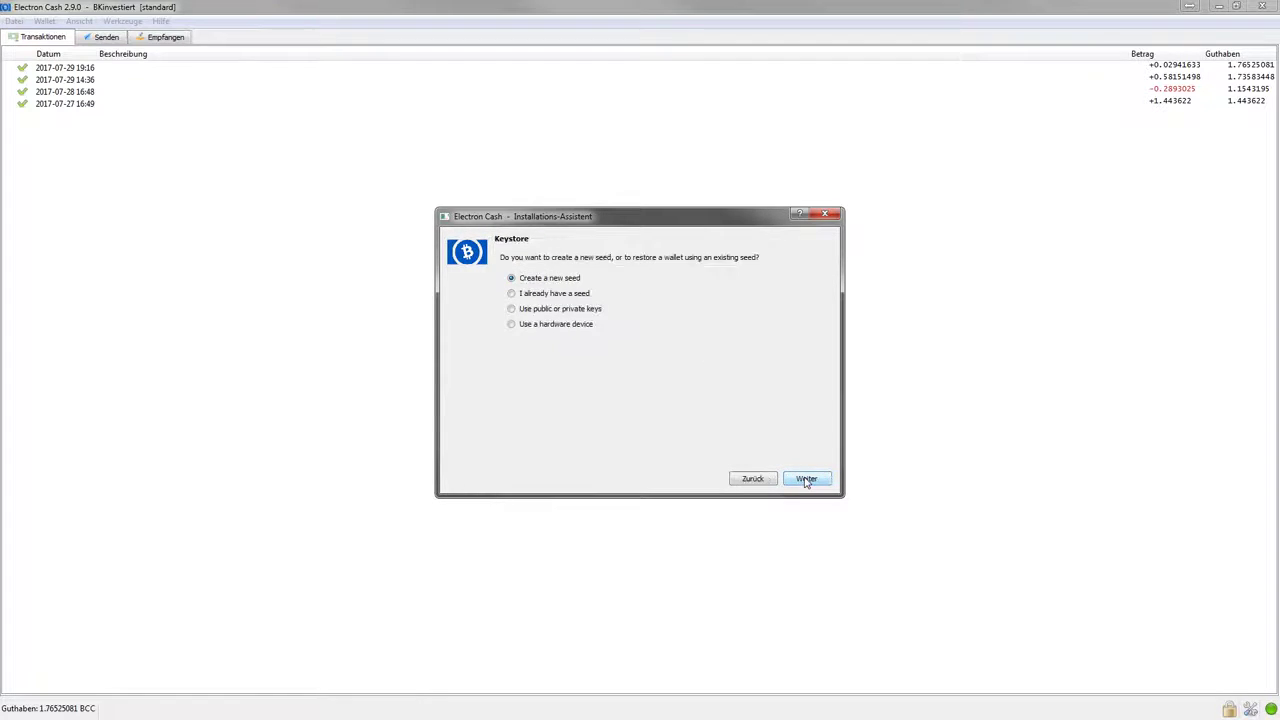
pyautogui.click(523, 311)
pyautogui.click(806, 479)
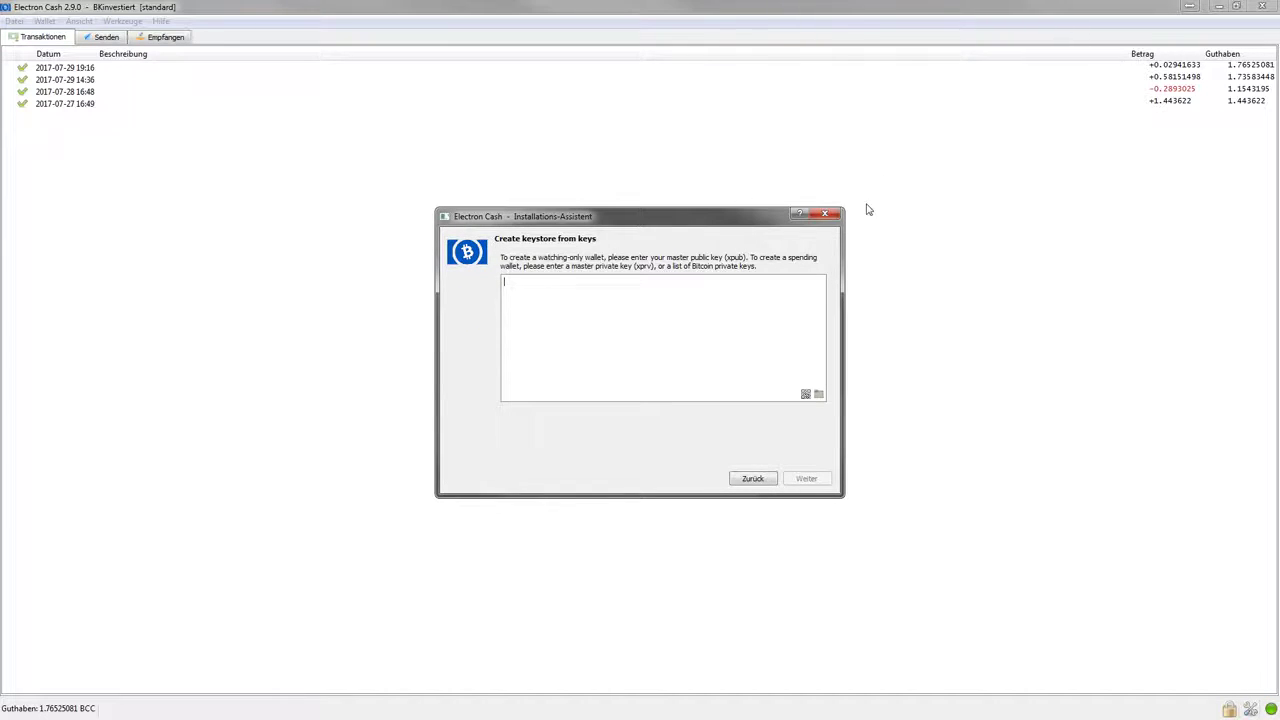
pyautogui.click(825, 213)
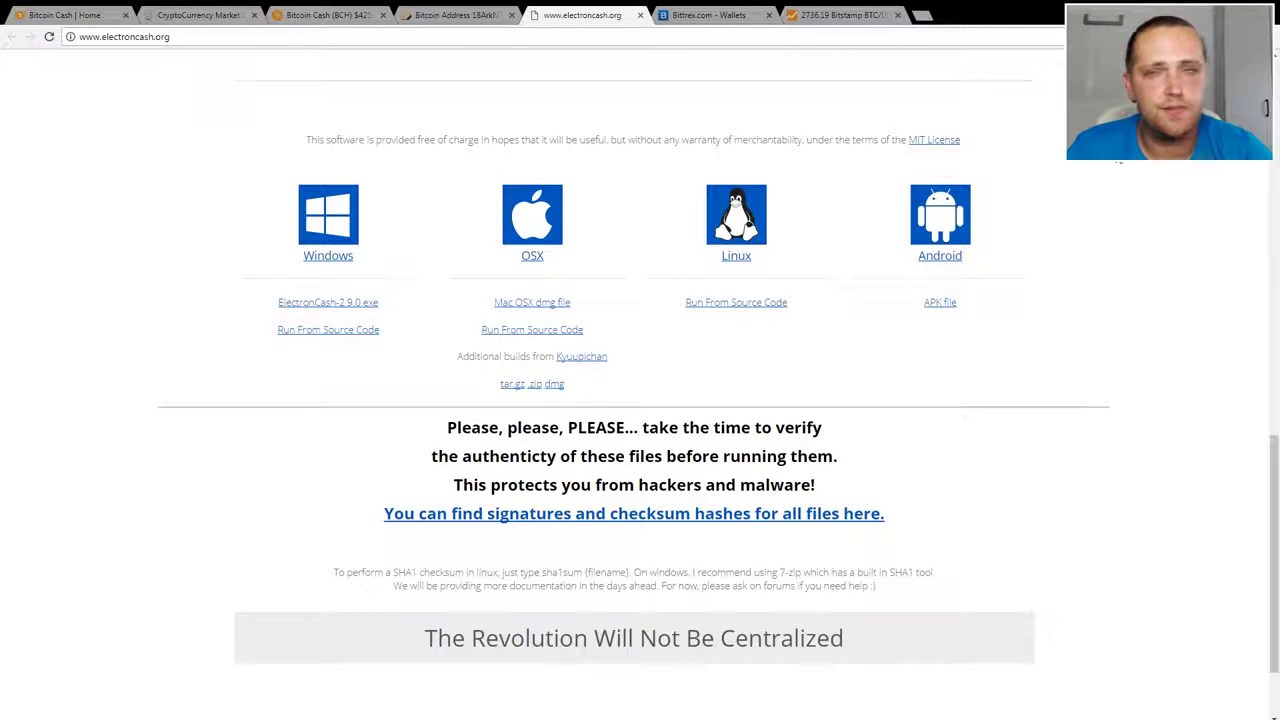
# Check the status of the Bitcoin Cash wallet in the Bittrex account balances.
pyautogui.click(710, 17)
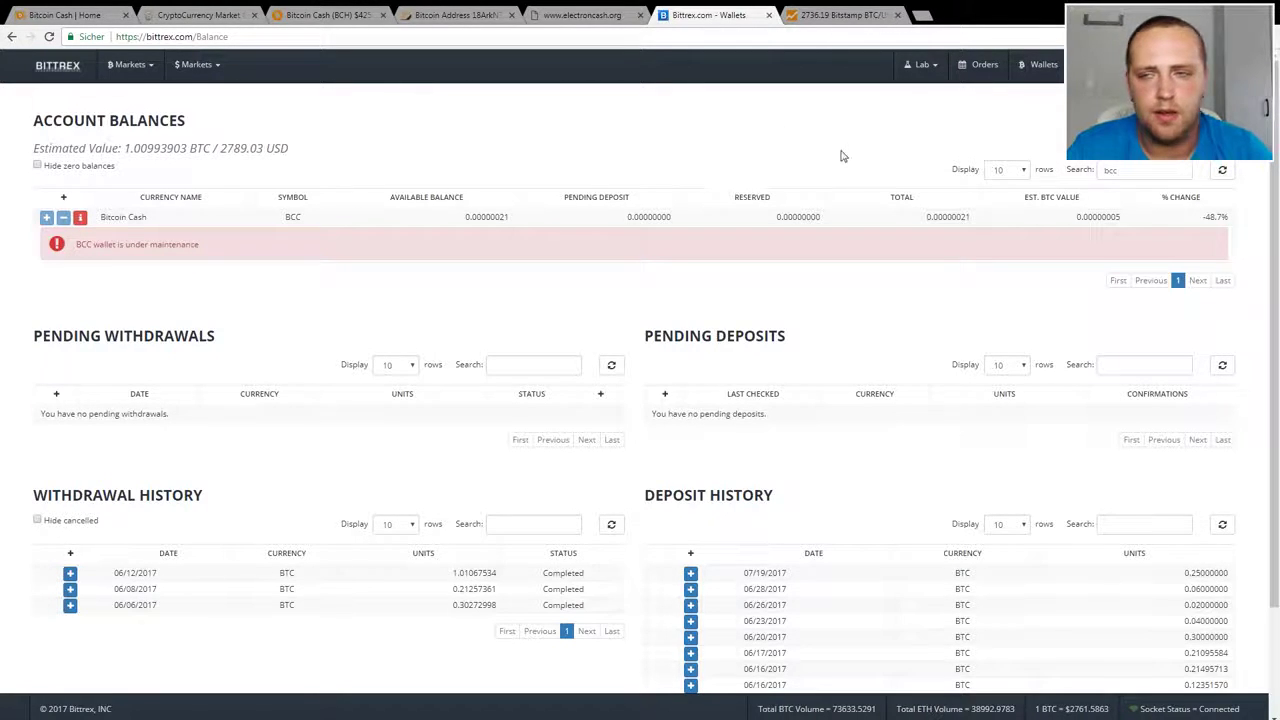
pyautogui.click(87, 244)
pyautogui.click(100, 244)
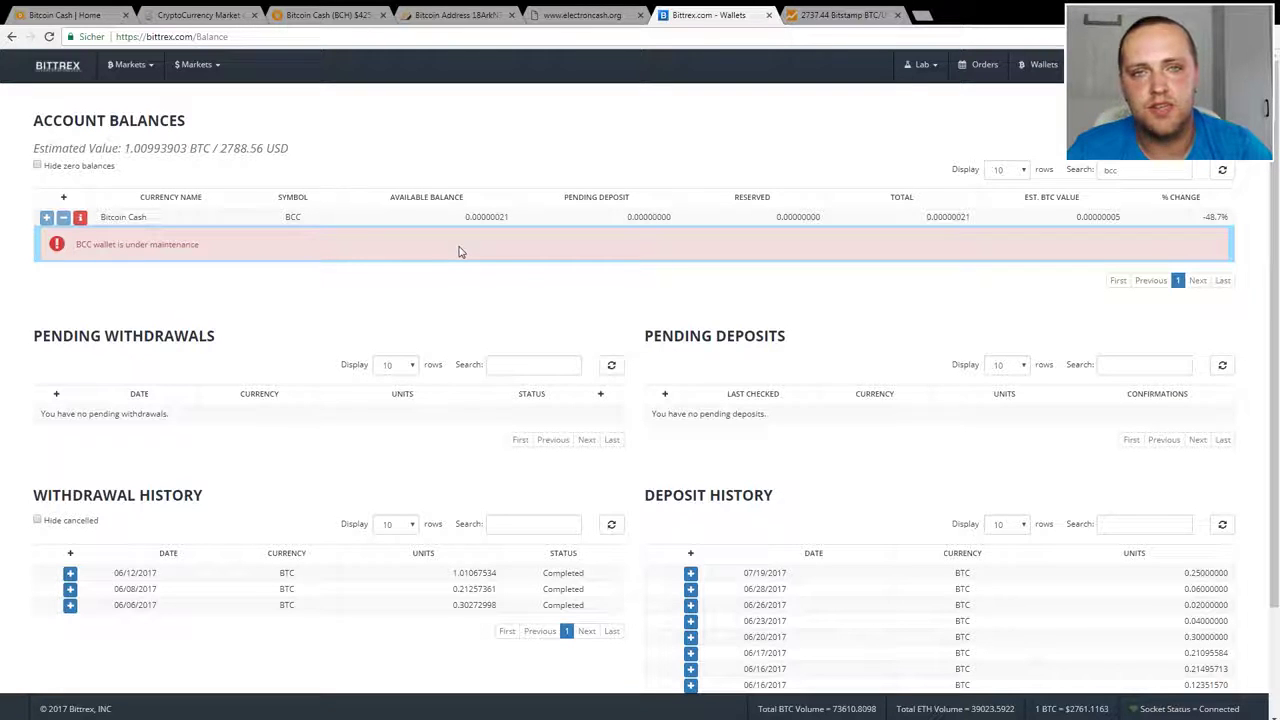
# View the Bitstamp BTC/USD chart on BitcoinWisdom and the CoinMarketCap currency ranking, and return to the Electron Cash site.
pyautogui.click(843, 15)
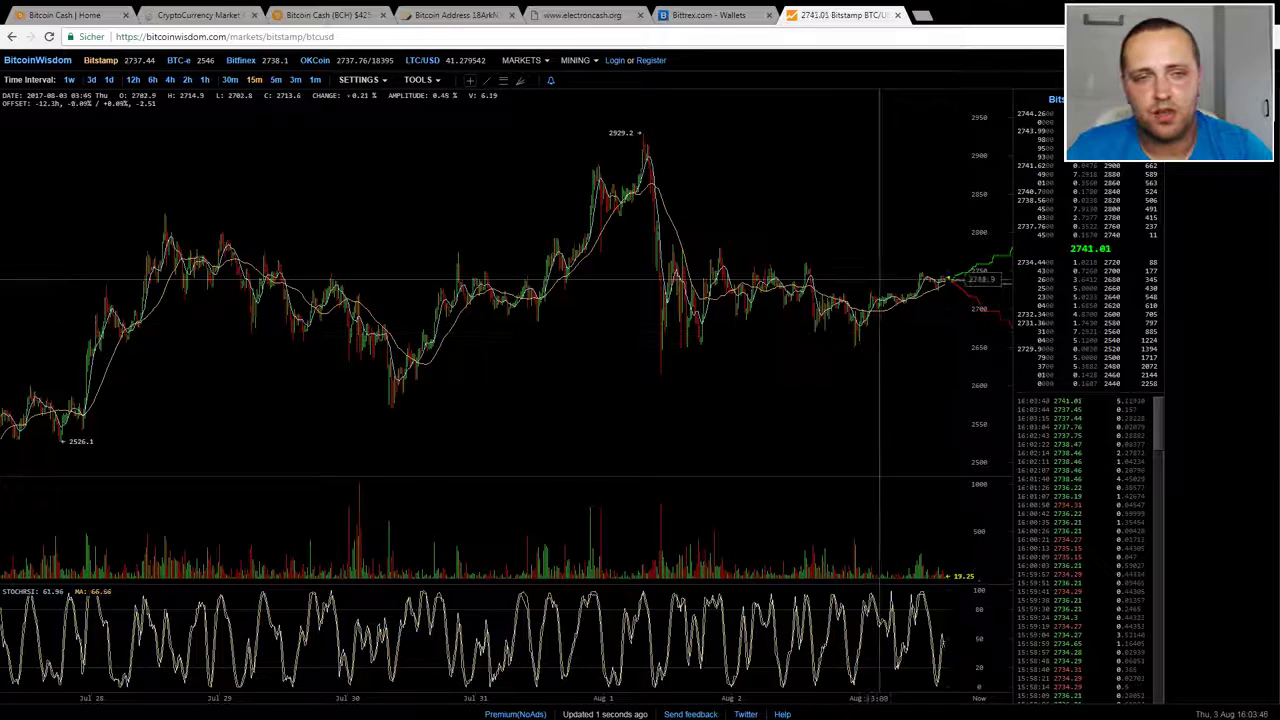
pyautogui.click(215, 18)
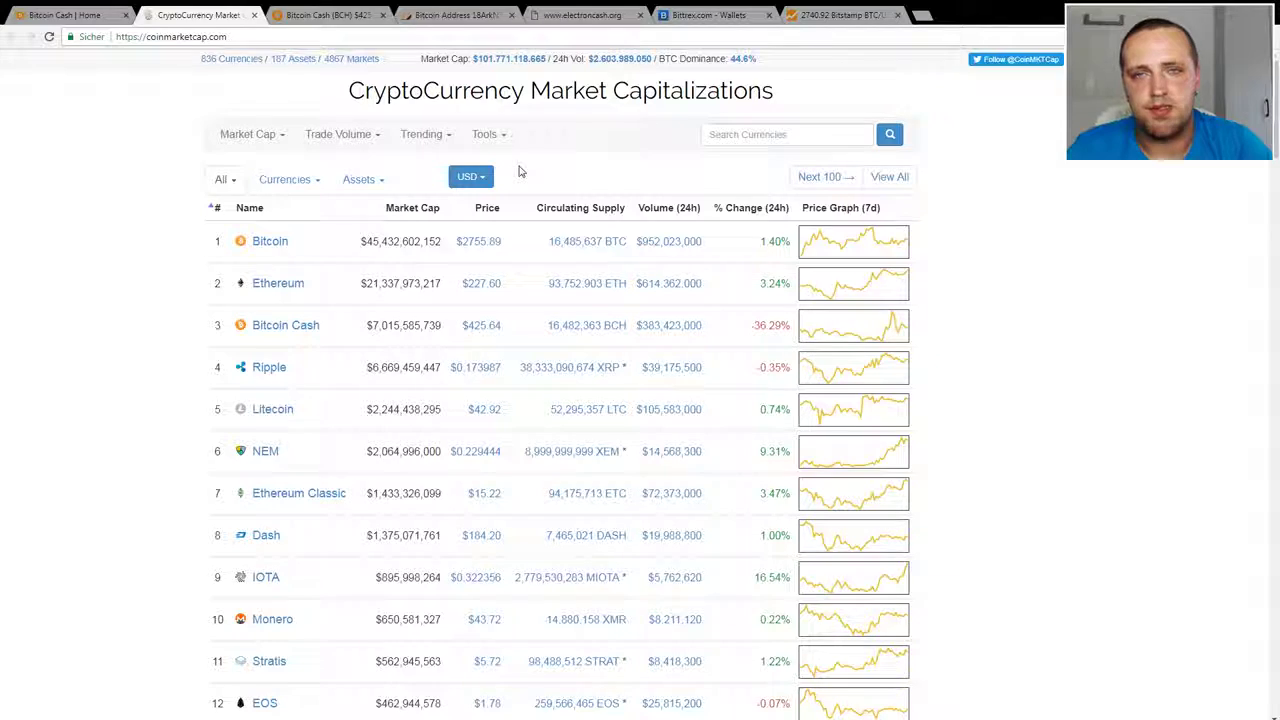
pyautogui.click(588, 16)
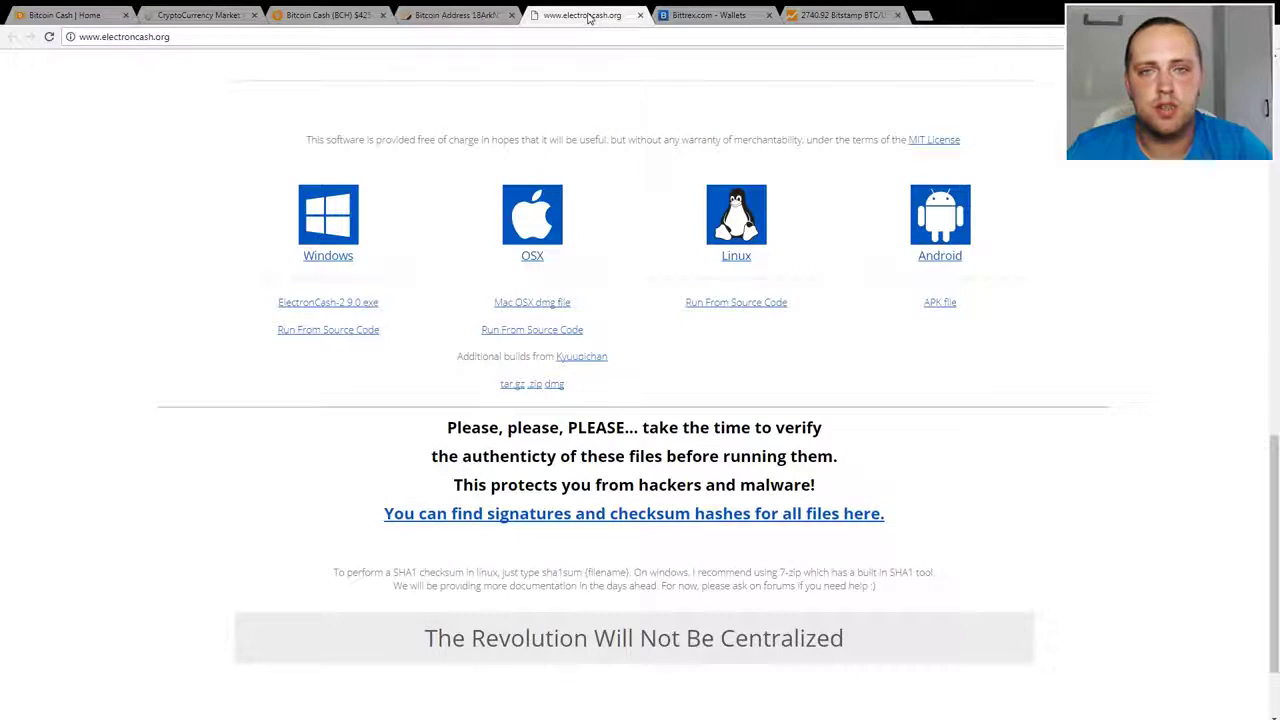
# Browse the bitcoincash.org homepage for its supported wallets, exchanges and new features.
pyautogui.click(65, 15)
pyautogui.scroll(-1, 952, 372)
pyautogui.scroll(-15, 952, 372)
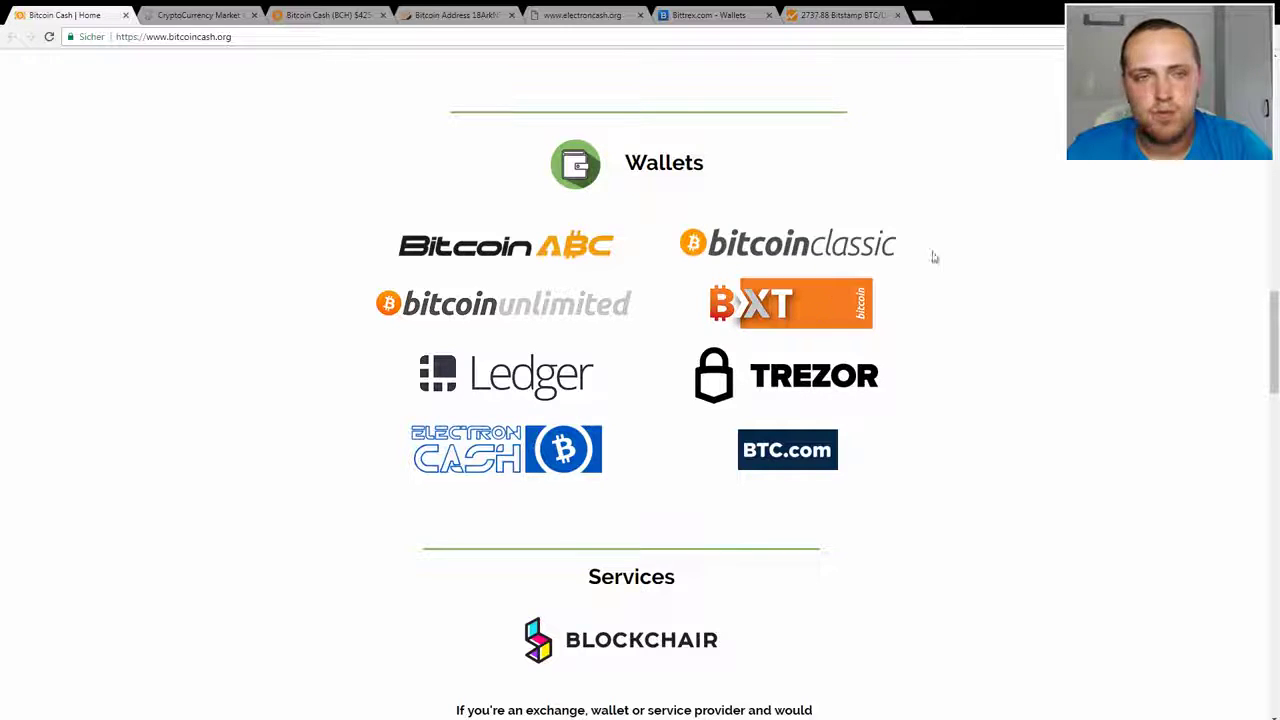
pyautogui.scroll(5, 980, 216)
pyautogui.scroll(10, 980, 216)
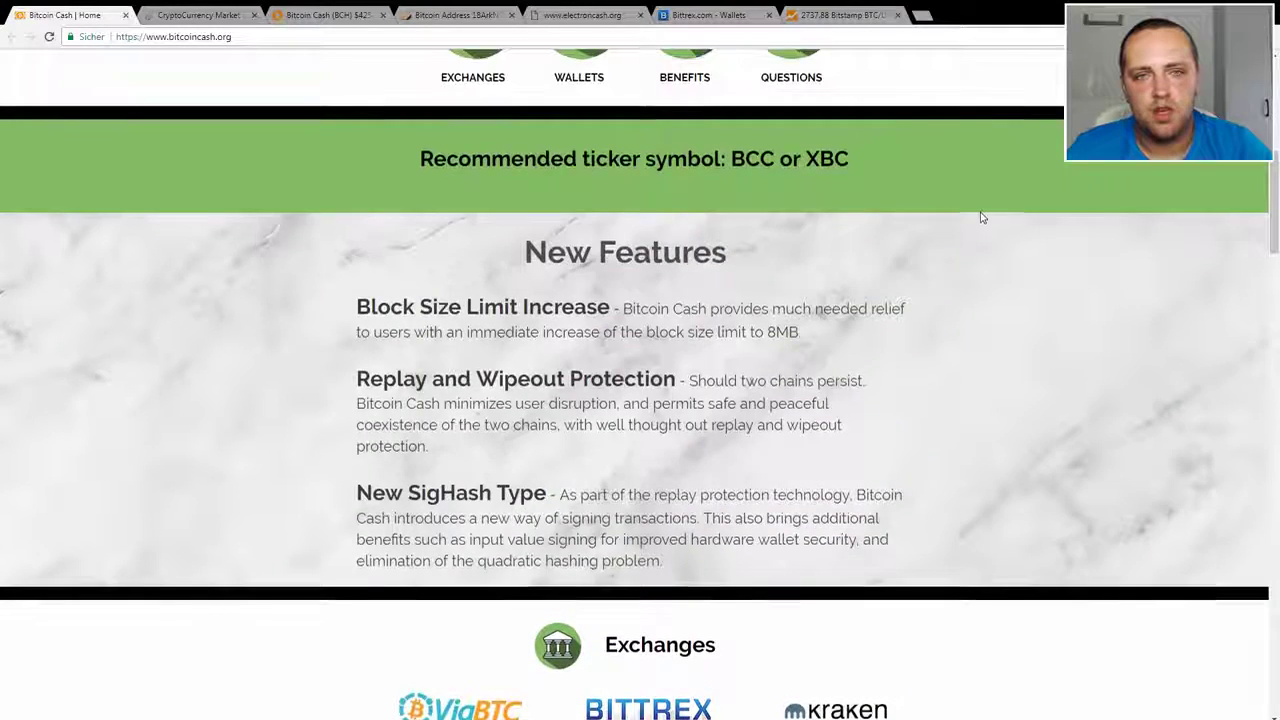